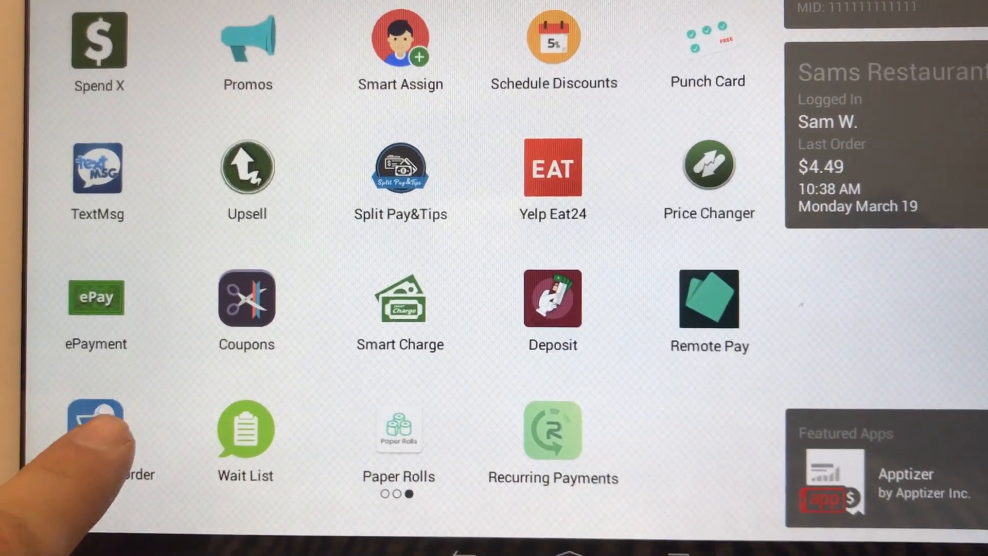
Launch the Smart Online Order app from the Clover home screen
click(95, 437)
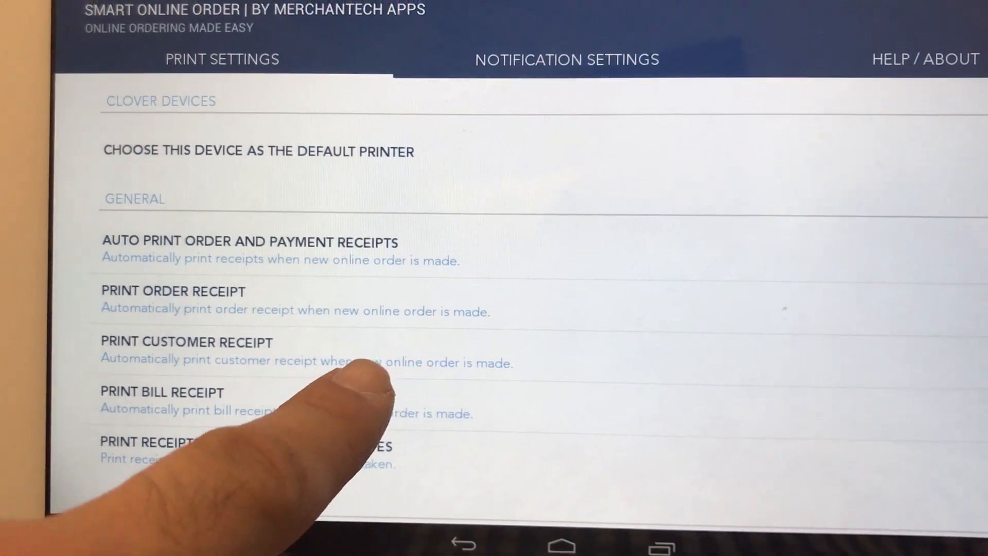
scroll(308, 379, down, 2)
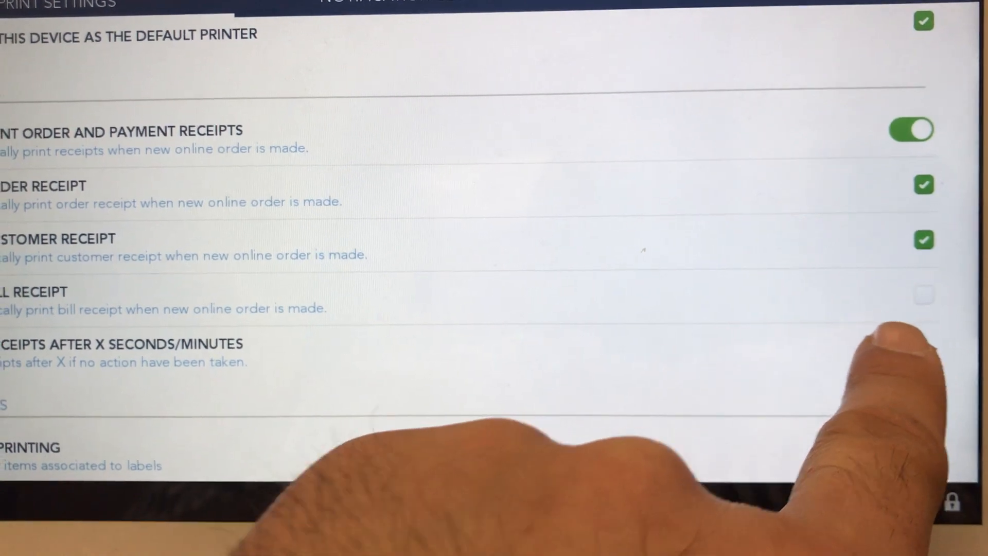
scroll(247, 271, down, 3)
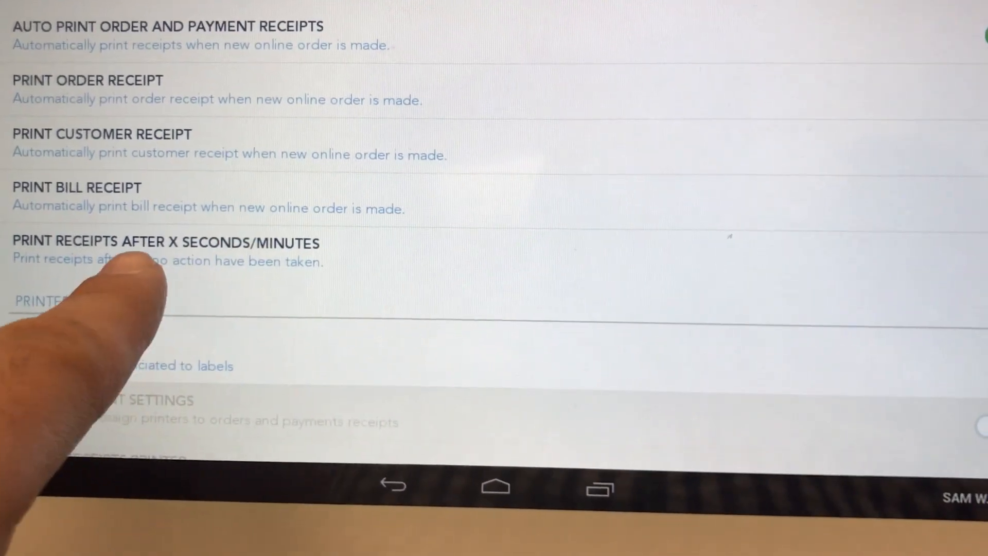
scroll(263, 309, down, 2)
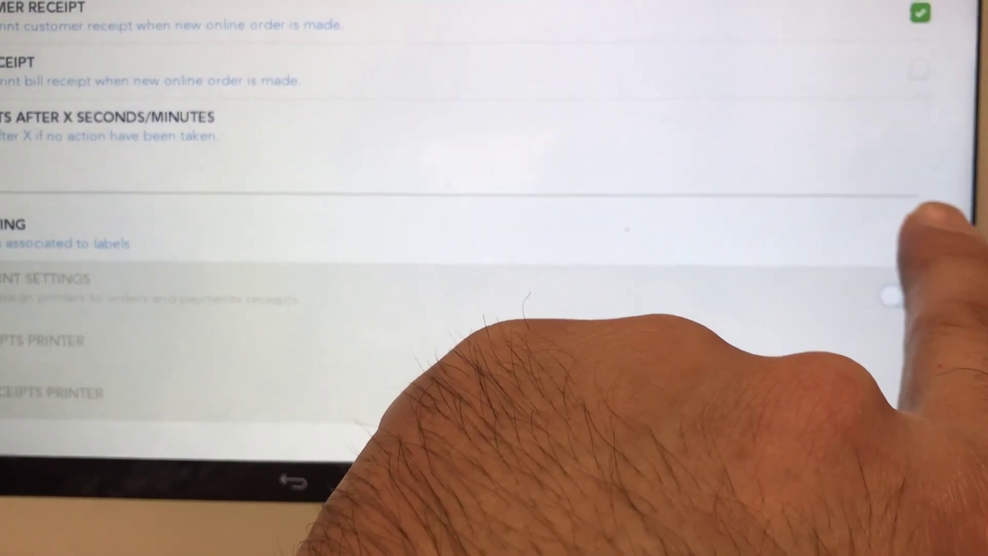
Leave Labels Printing unchecked so the receipt printer rows become selectable
click(895, 297)
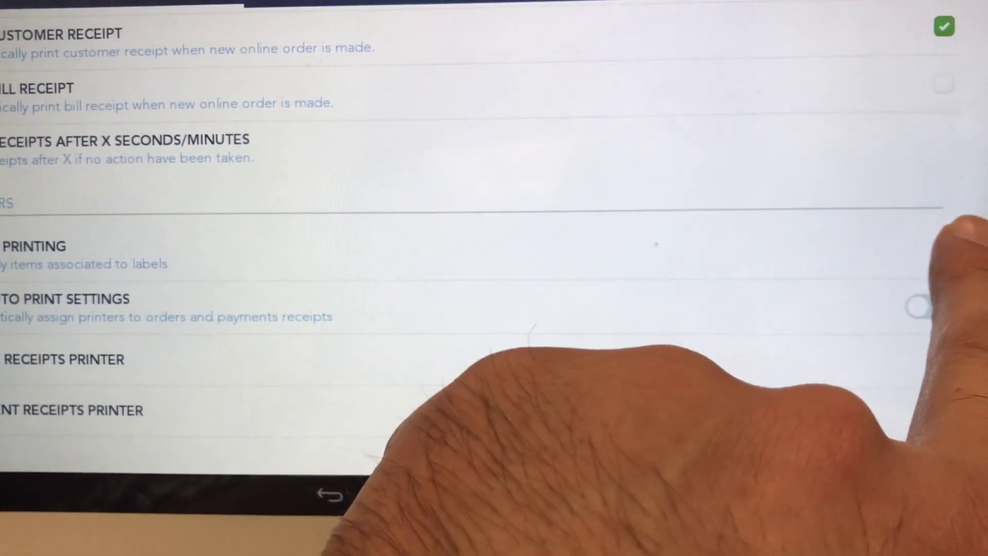
click(943, 248)
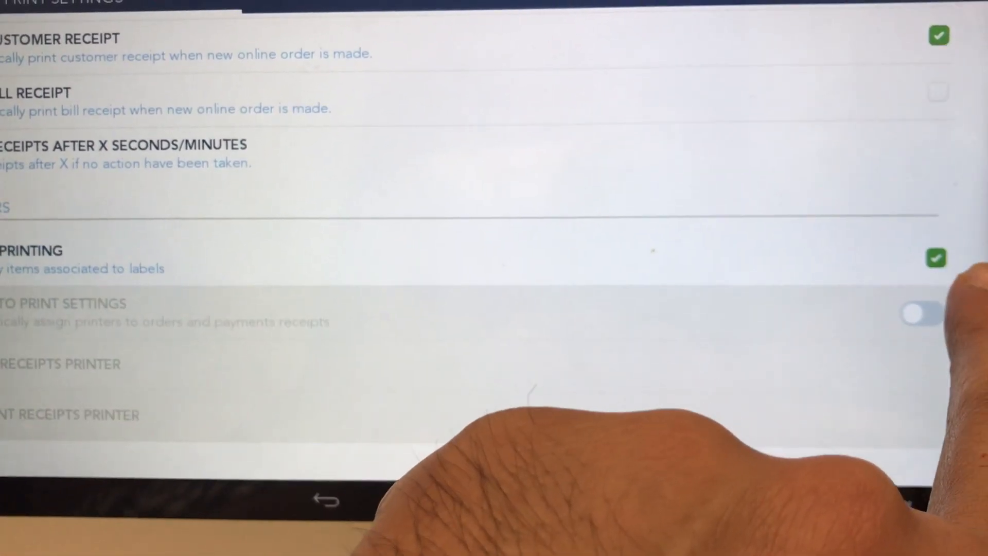
click(945, 253)
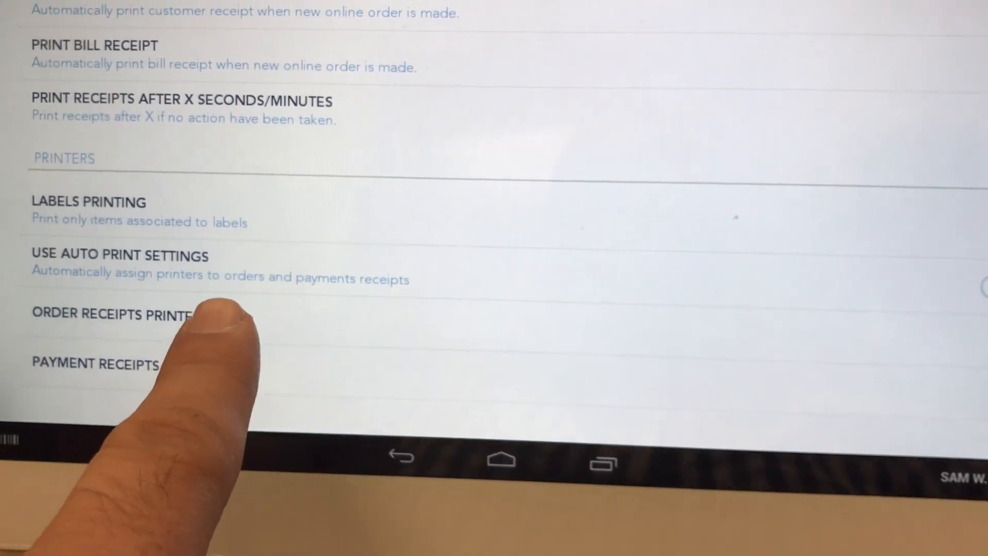
Set the second Station printer for order receipts and confirm Station for payment receipts
click(154, 314)
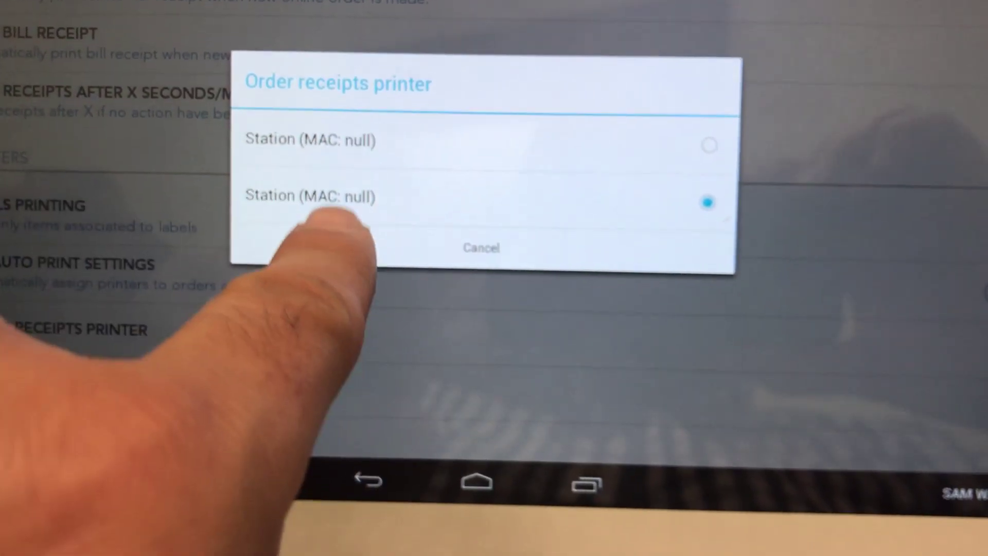
click(340, 200)
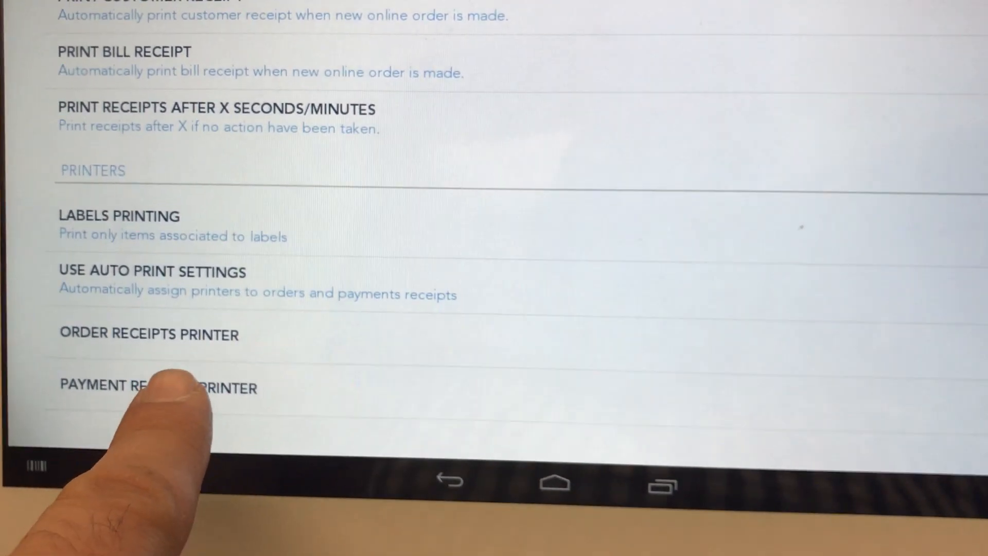
click(174, 382)
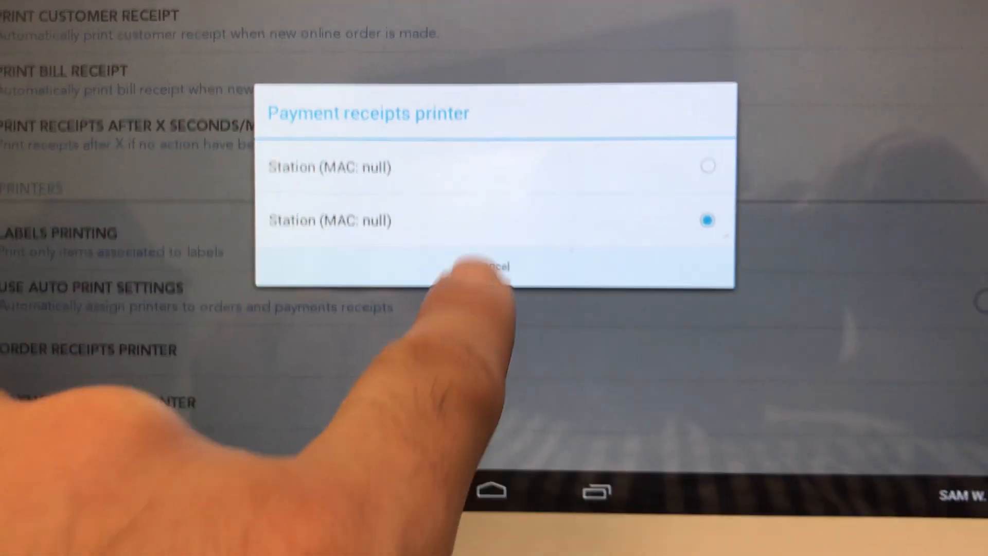
click(503, 273)
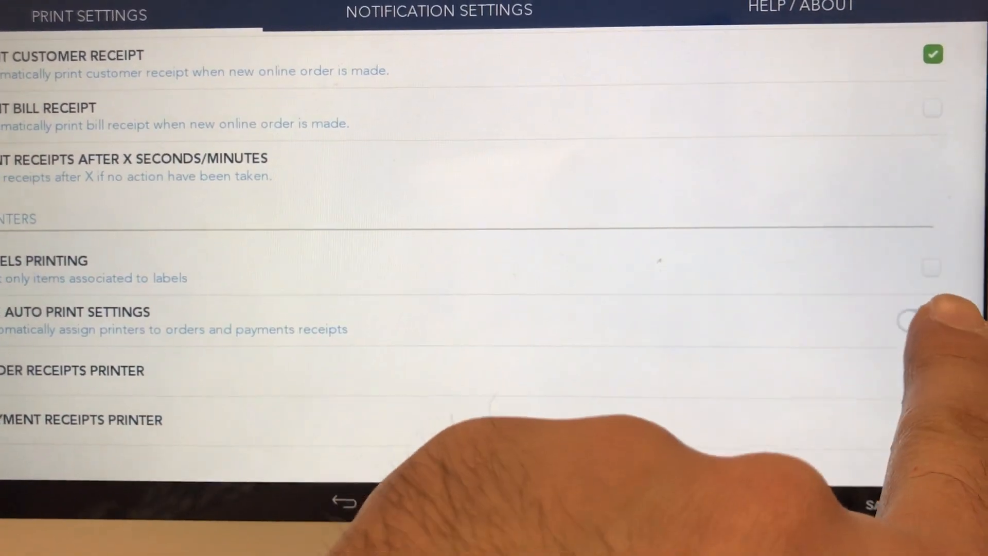
Leave the Use Auto Print Settings toggle switched on for automatic printer assignment
click(969, 331)
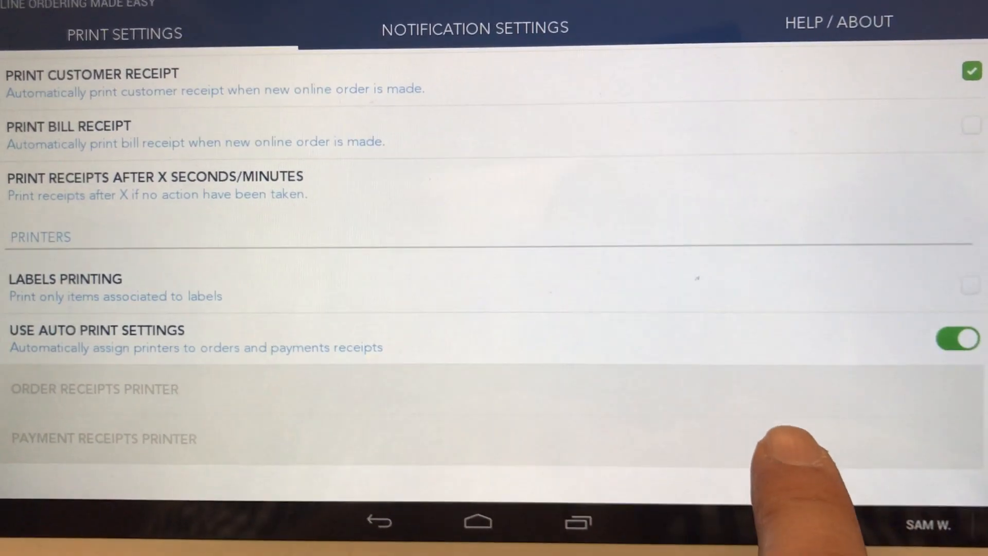
click(938, 326)
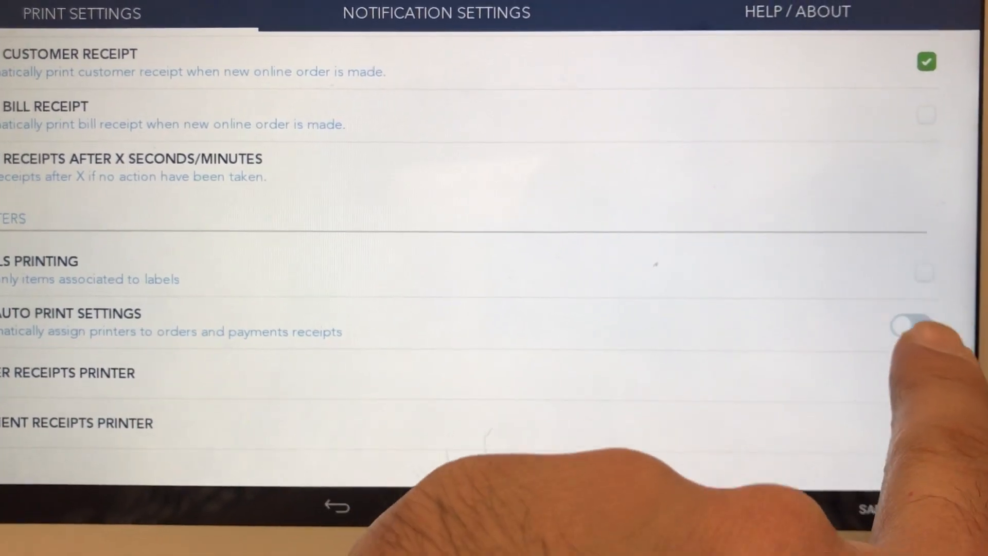
click(911, 325)
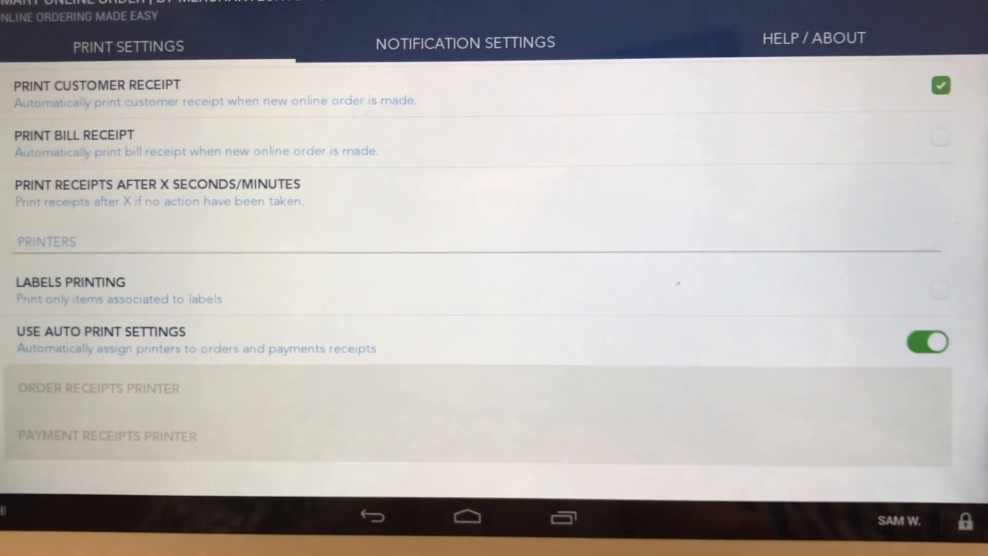
scroll(371, 401, up, 5)
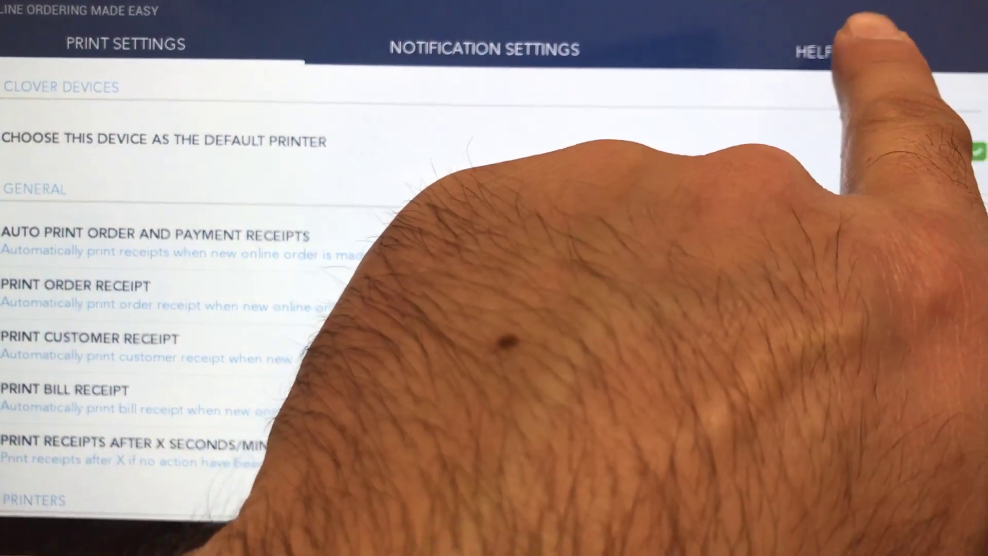
Show the HELP / ABOUT page with its FAQ section
click(852, 61)
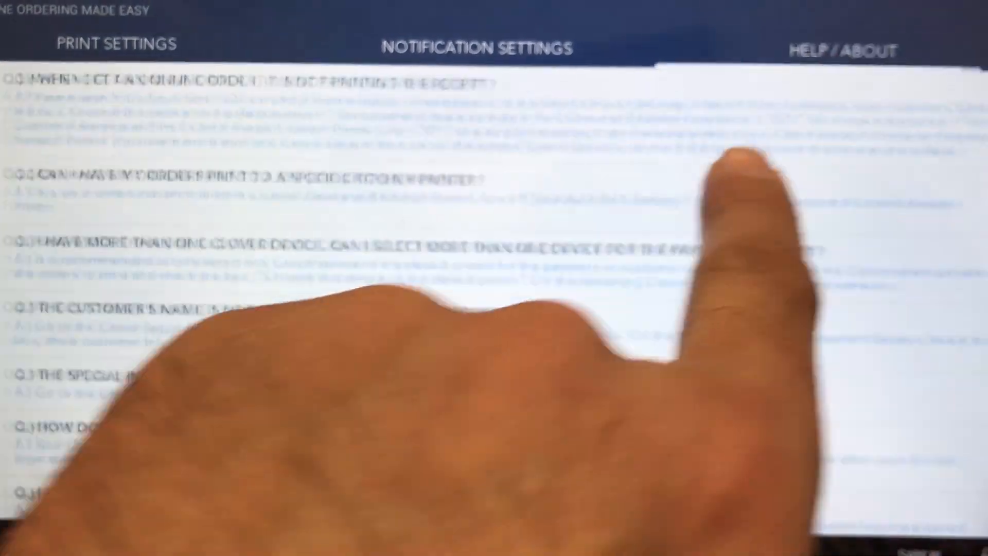
scroll(173, 270, down, 1)
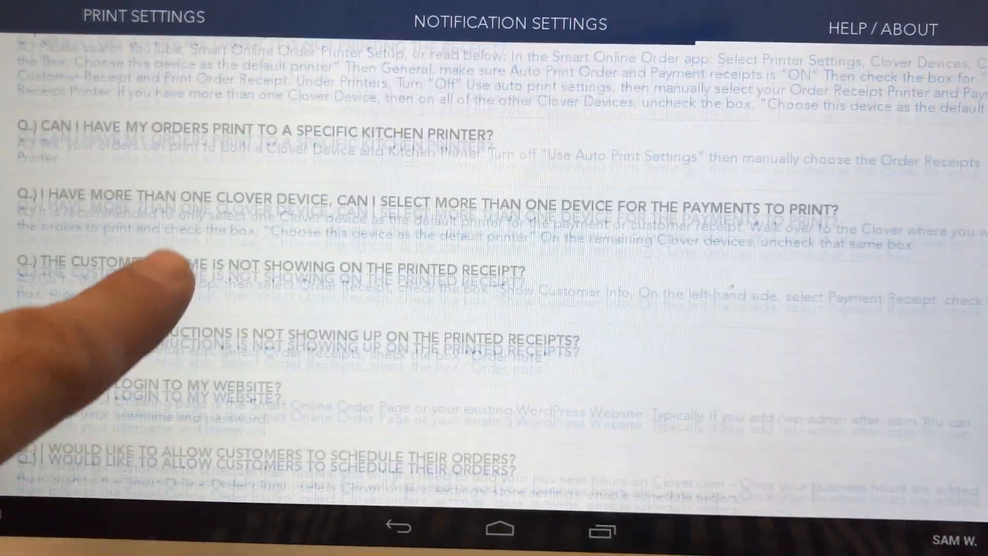
scroll(174, 271, down, 5)
scroll(166, 198, up, 5)
scroll(143, 408, down, 5)
scroll(166, 132, up, 3)
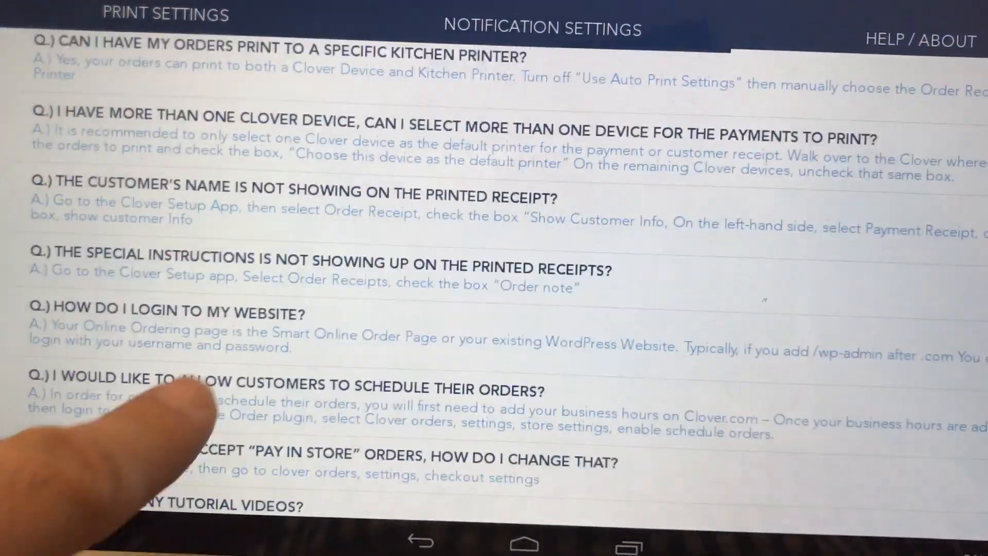
scroll(197, 381, up, 3)
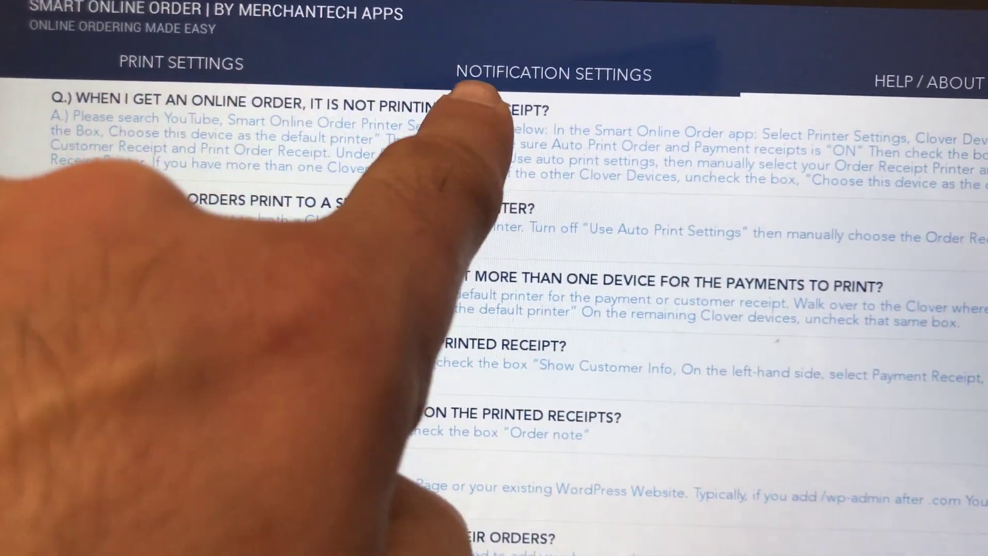
Review Notification Settings, then return to Print Settings with auto print and receipts enabled
click(540, 68)
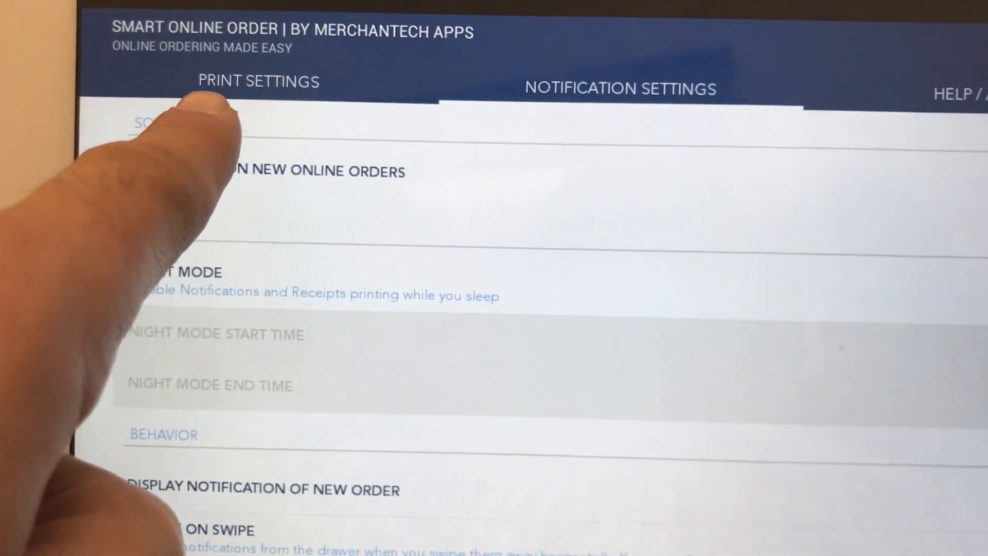
click(177, 74)
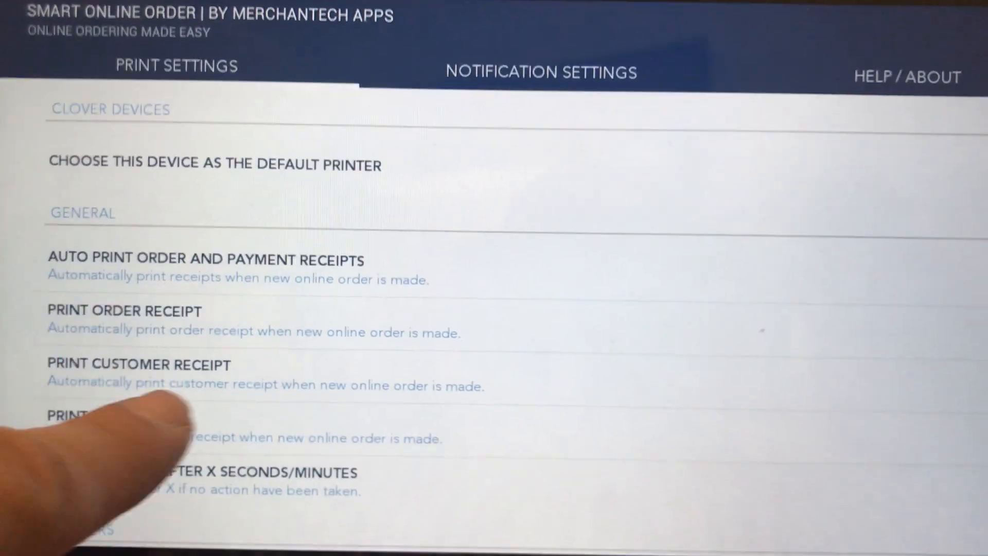
drag(221, 413, 220, 196)
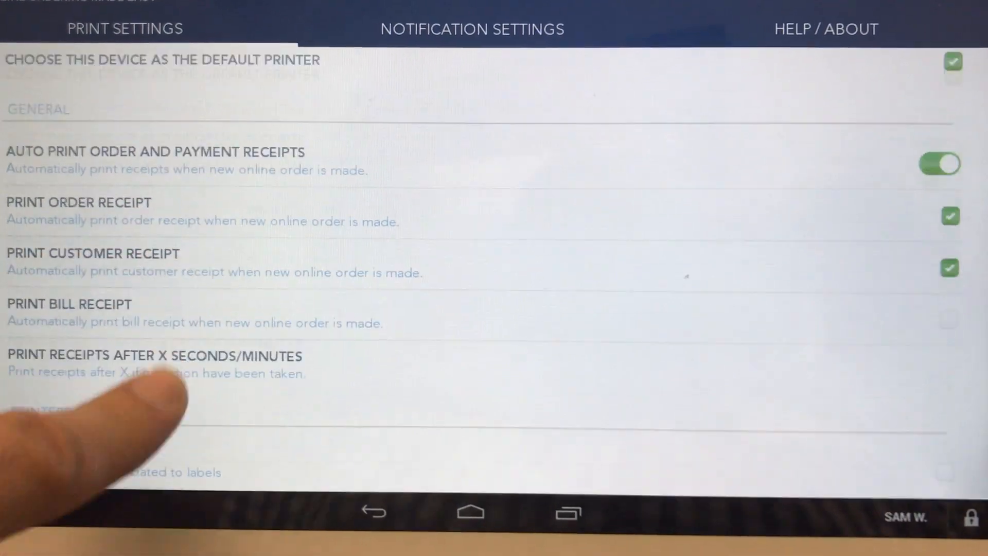